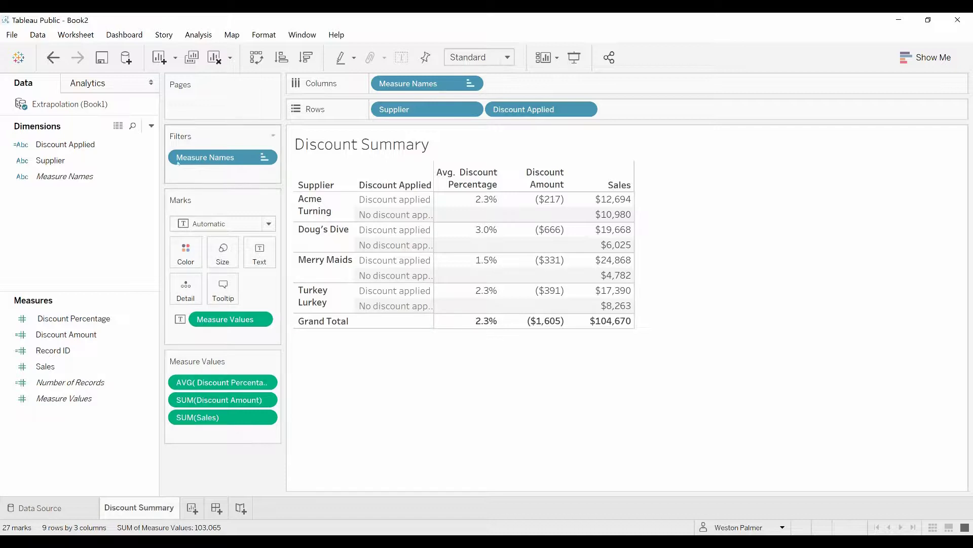
- Create the calculated field 'extrapolate Discount' defined as {FIXED : AVG([Discount Percentage])}
click(151, 126)
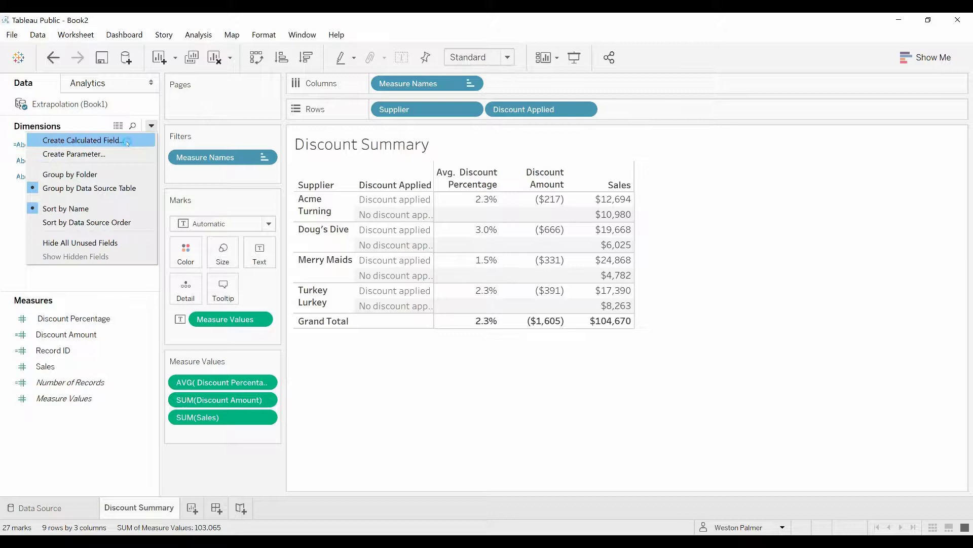
click(138, 140)
text(e)
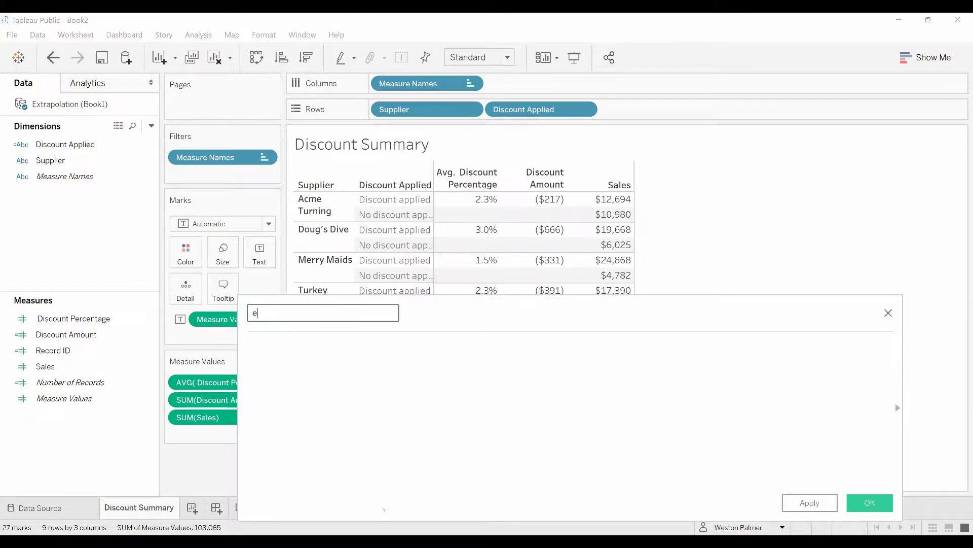
text(xtrapolate Discount)
key(Tab)
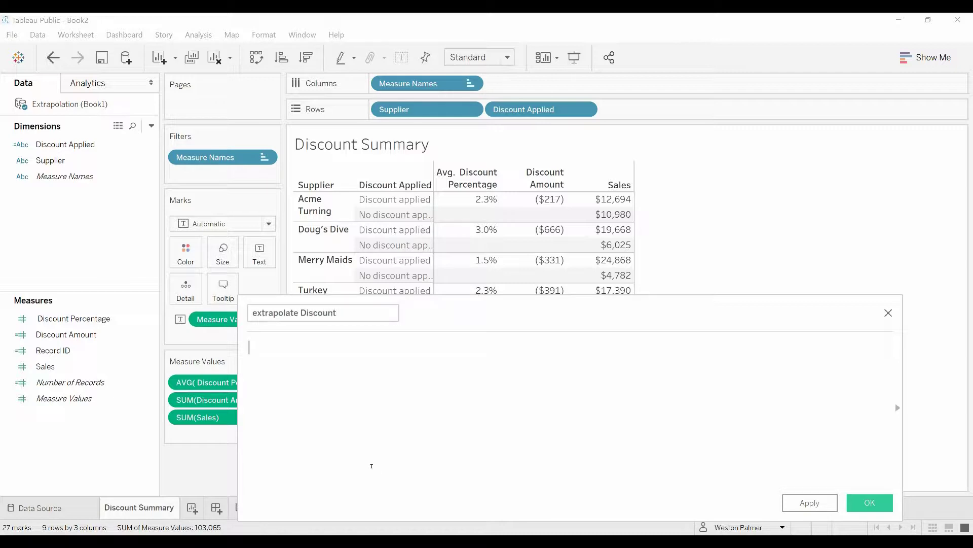
text({Fixed)
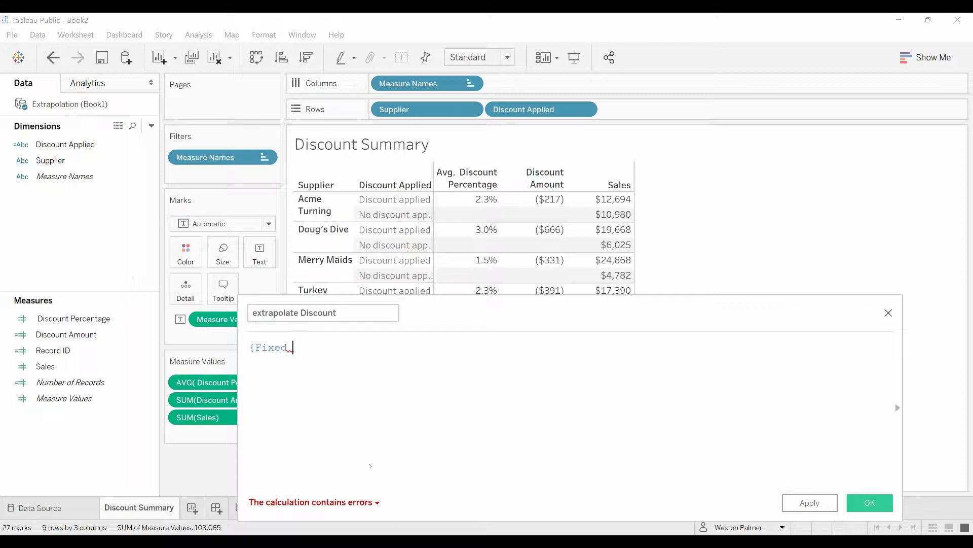
text(:a)
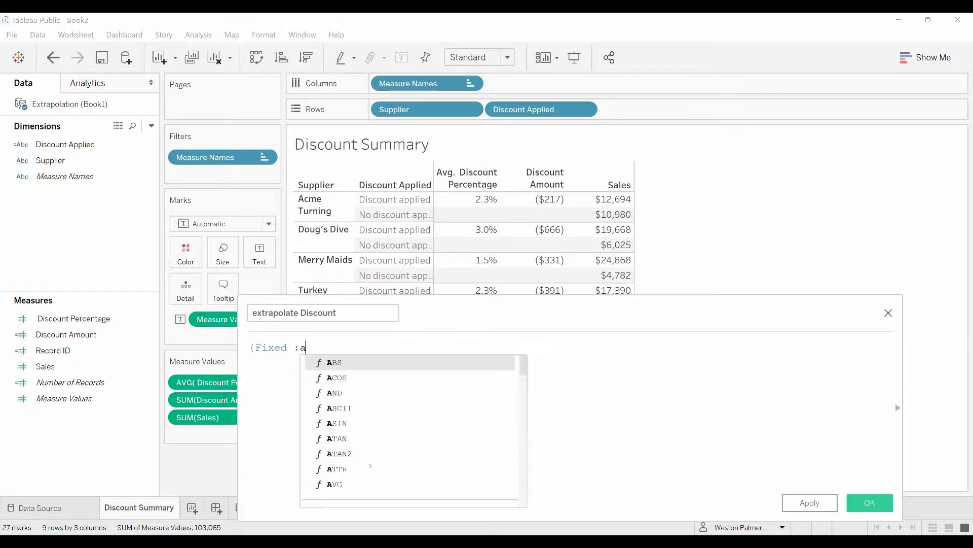
text(vg(disc)
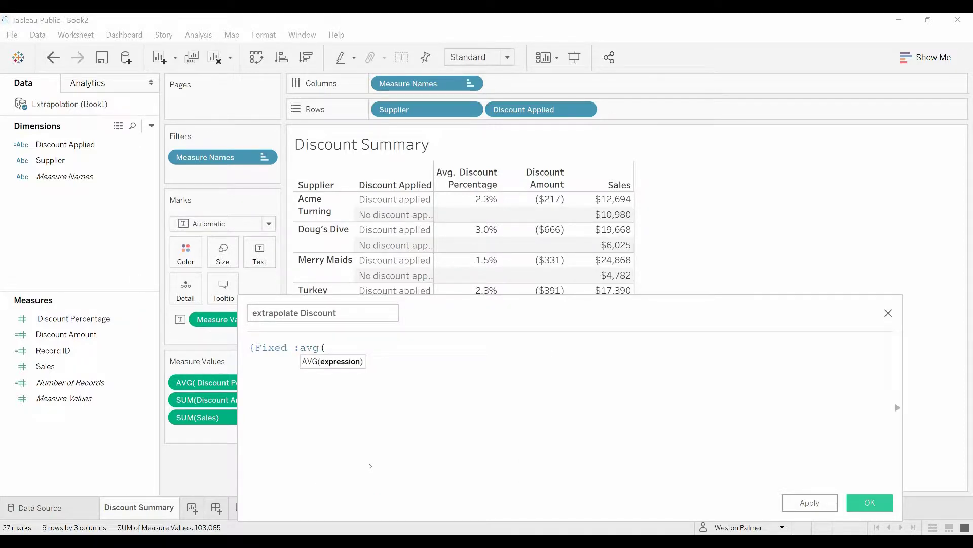
key(Down)
key(Down)
key(Down)
key(Down)
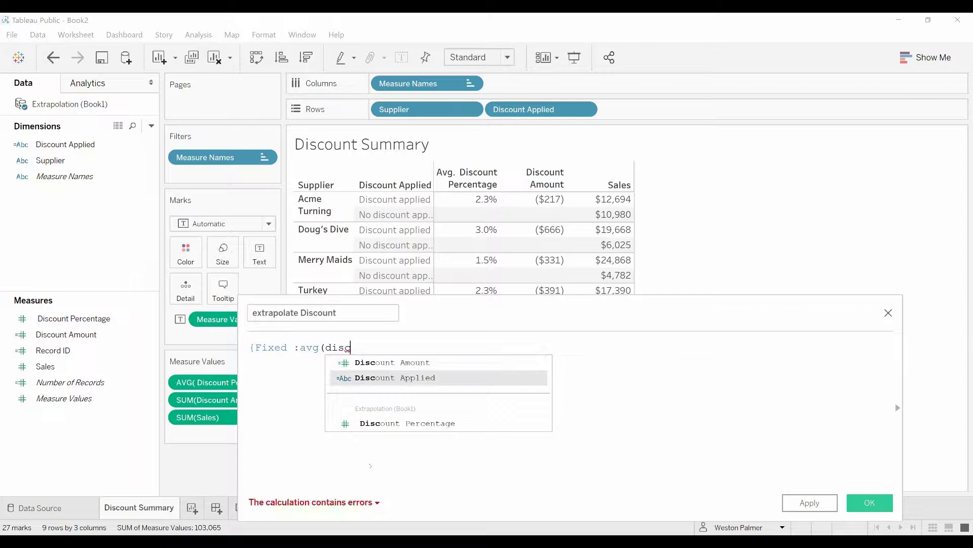
key(Down)
key(Down)
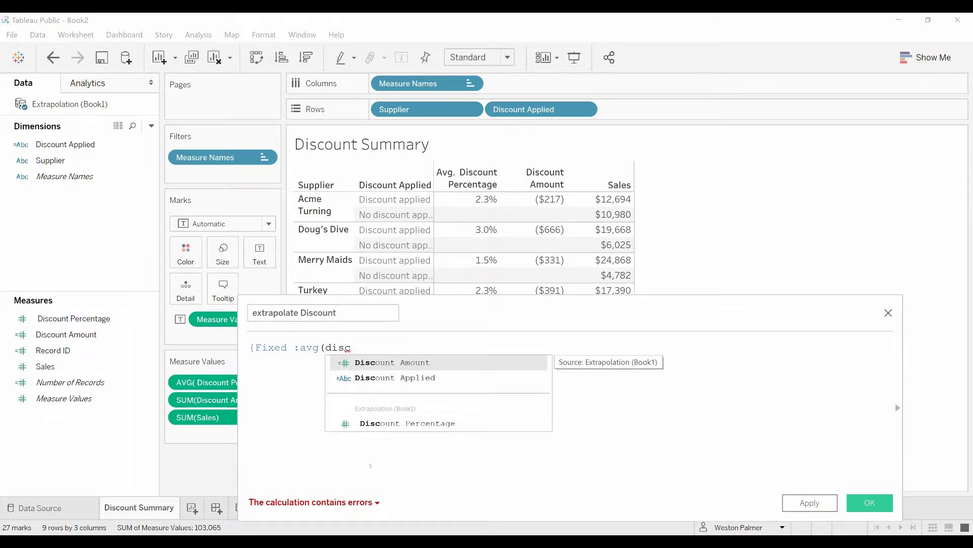
key(Up)
key(Return)
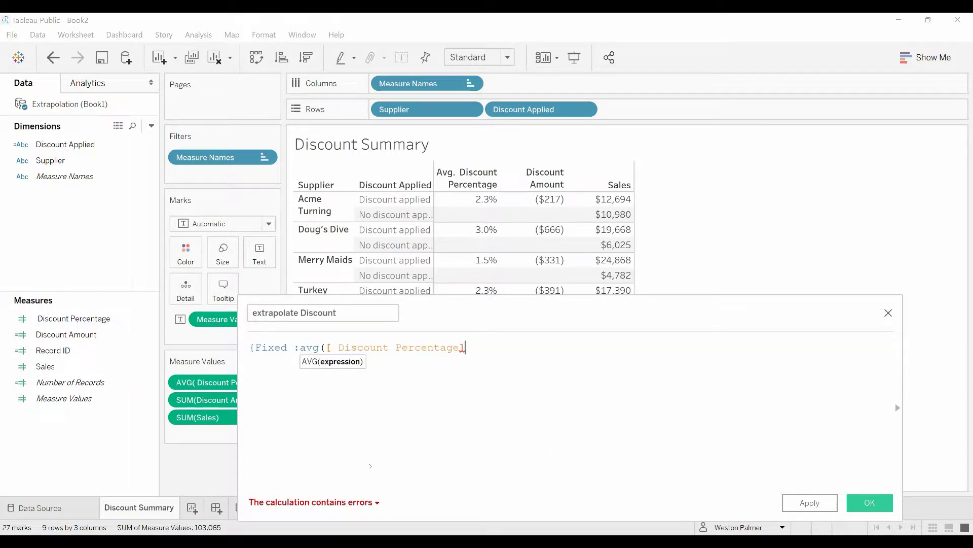
text()})
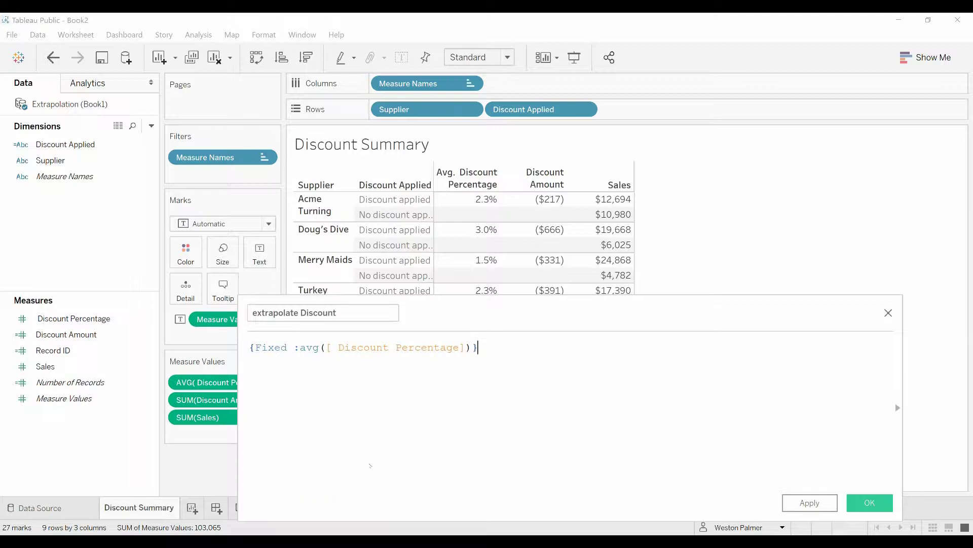
key(Return)
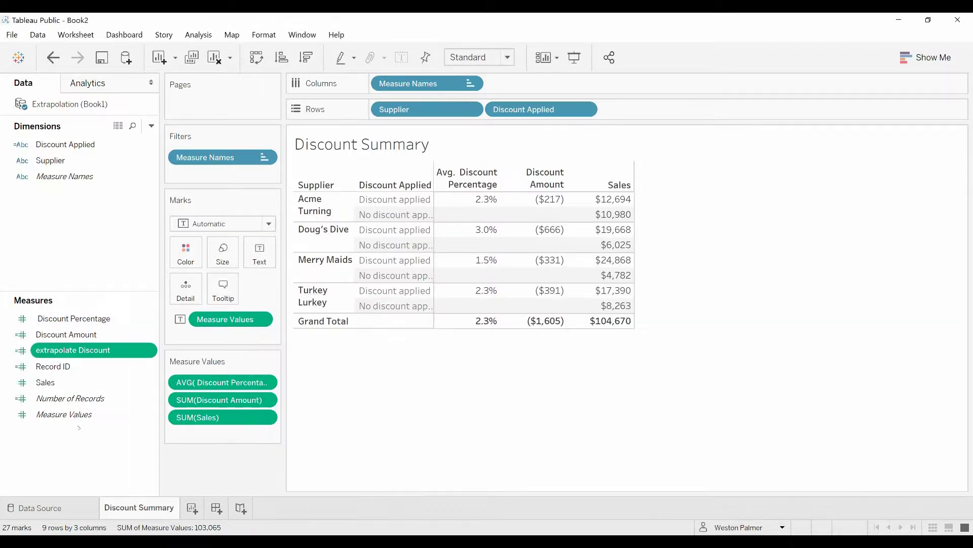
- Add extrapolate Discount to Measure Values and give it a Percentage number format with 1 decimal
drag(68, 356, 203, 436)
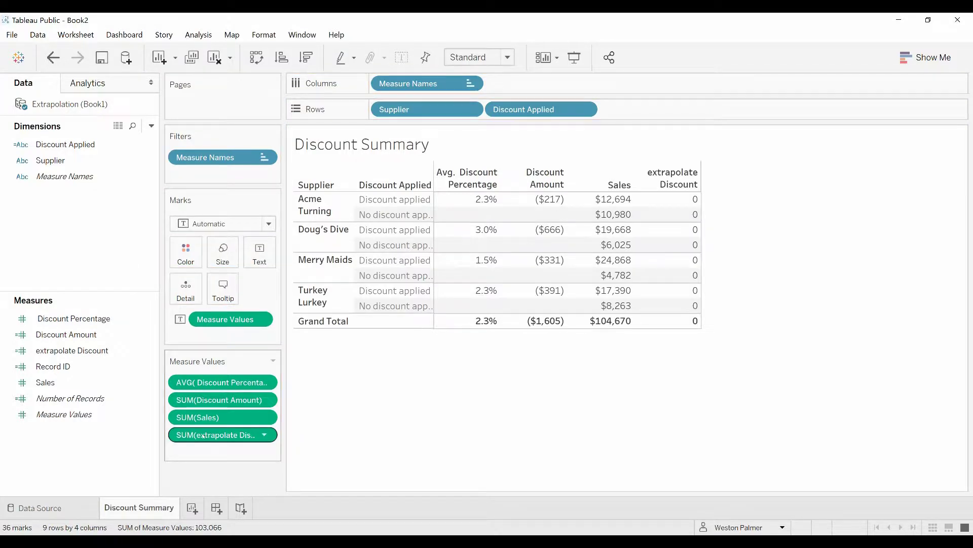
click(148, 349)
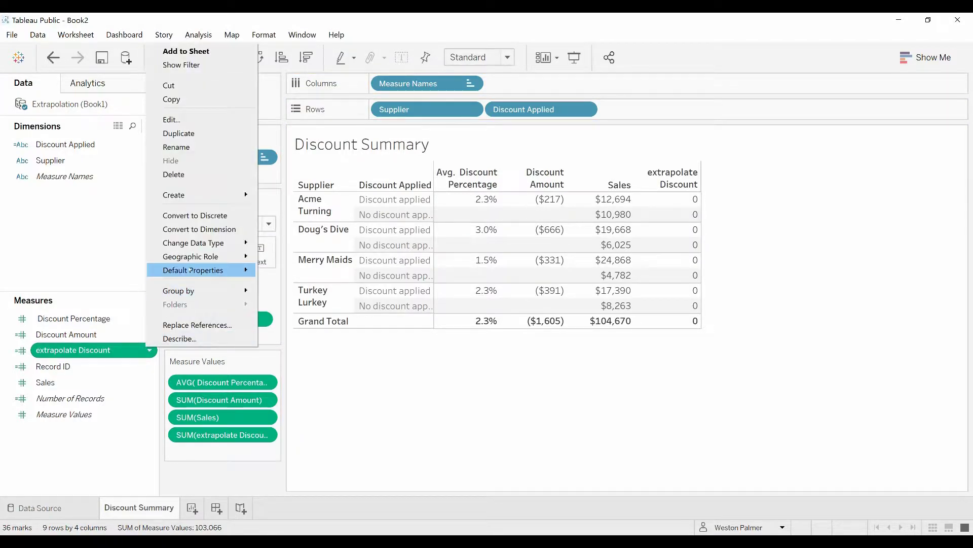
mouse_move(213, 270)
click(307, 298)
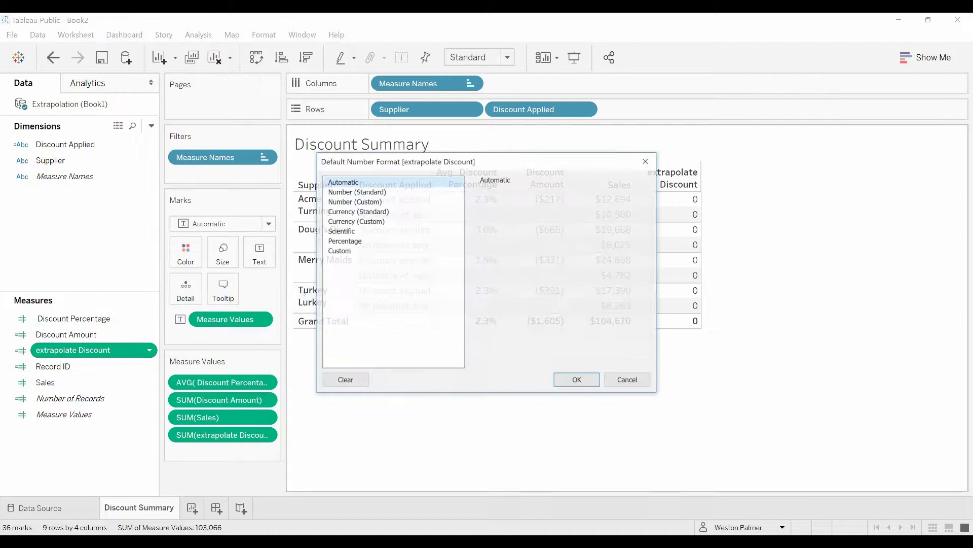
click(360, 242)
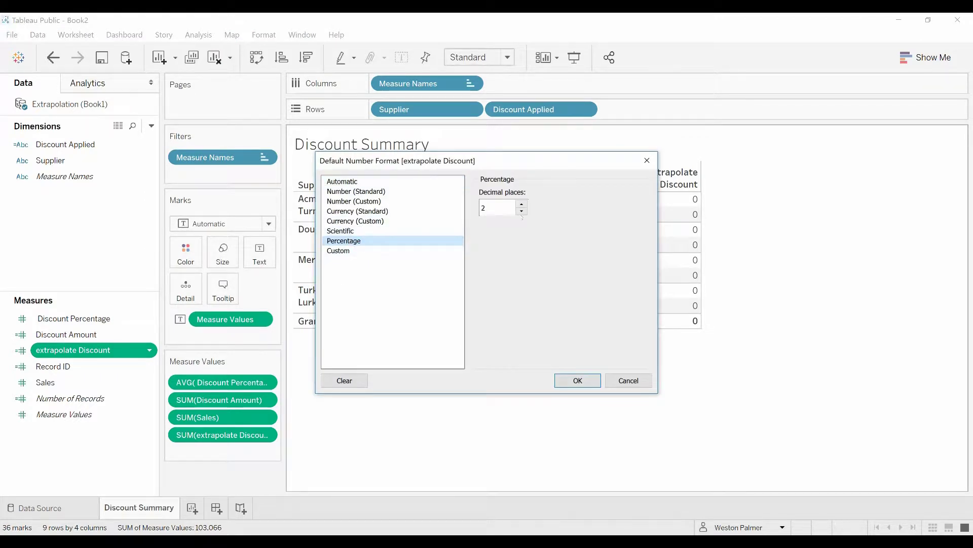
click(521, 211)
click(578, 380)
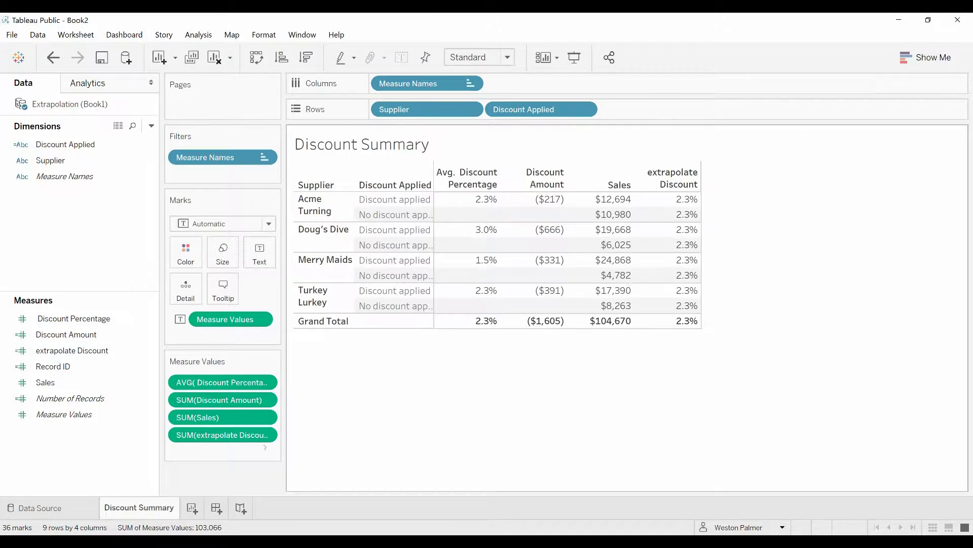
- Change the extrapolate Discount measure's aggregation to Average
right_click(269, 436)
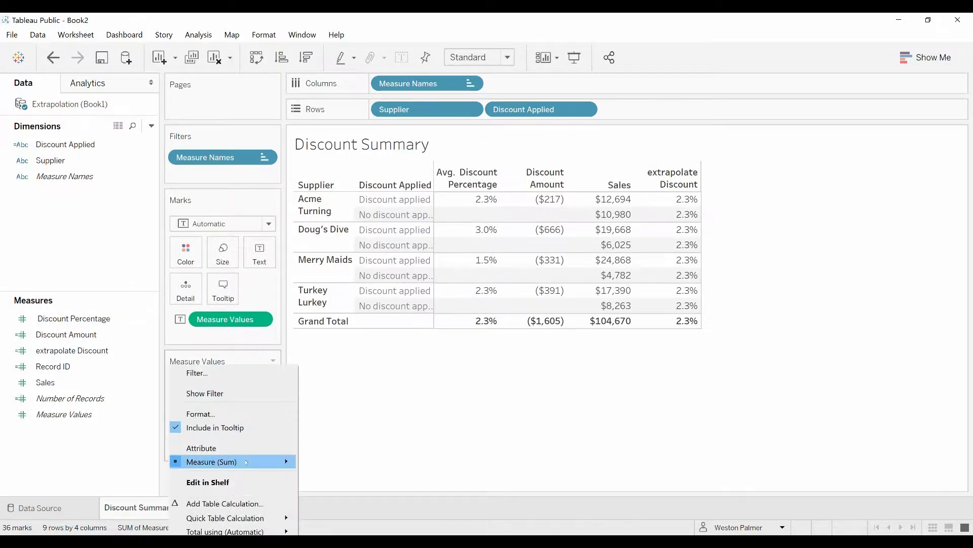
mouse_move(254, 462)
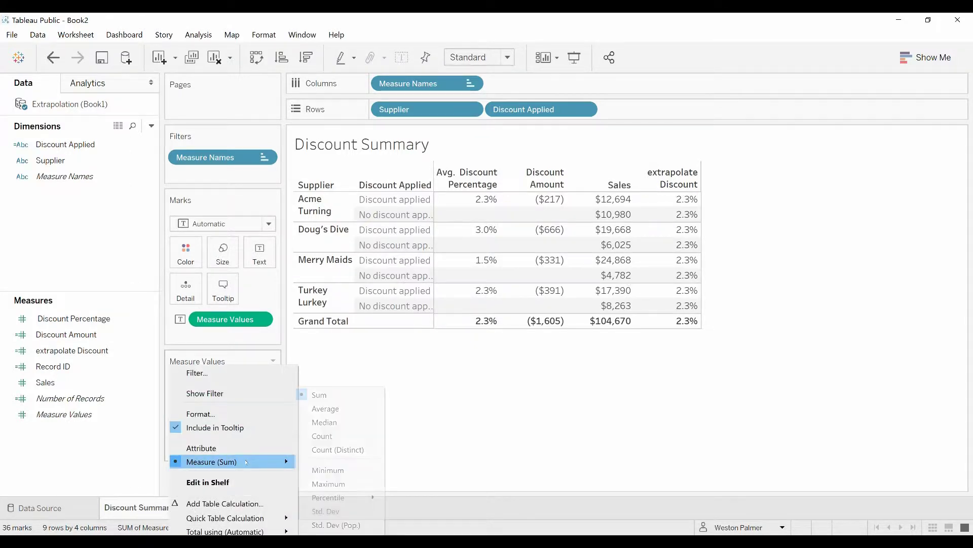
click(338, 411)
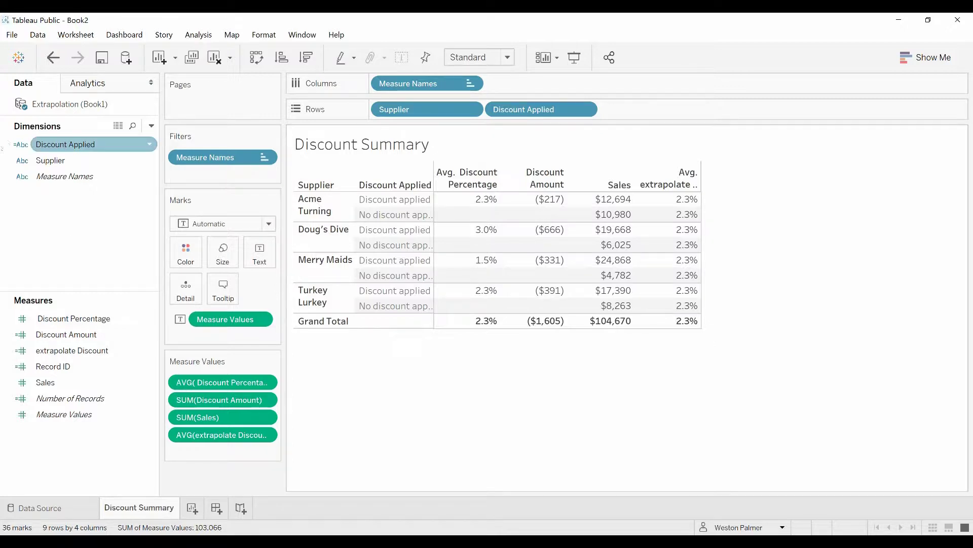
- Start a new calculated field named 'New Discount Amount'
click(147, 125)
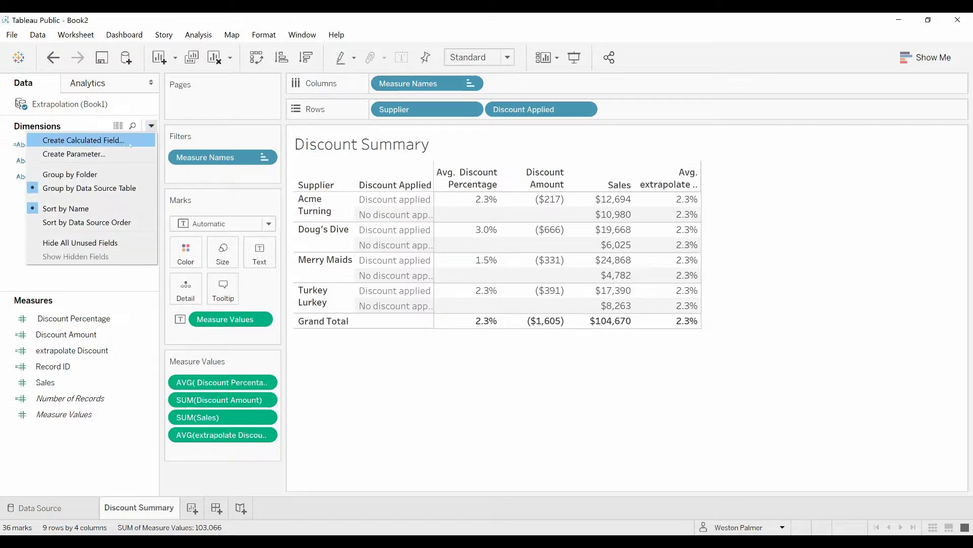
click(61, 138)
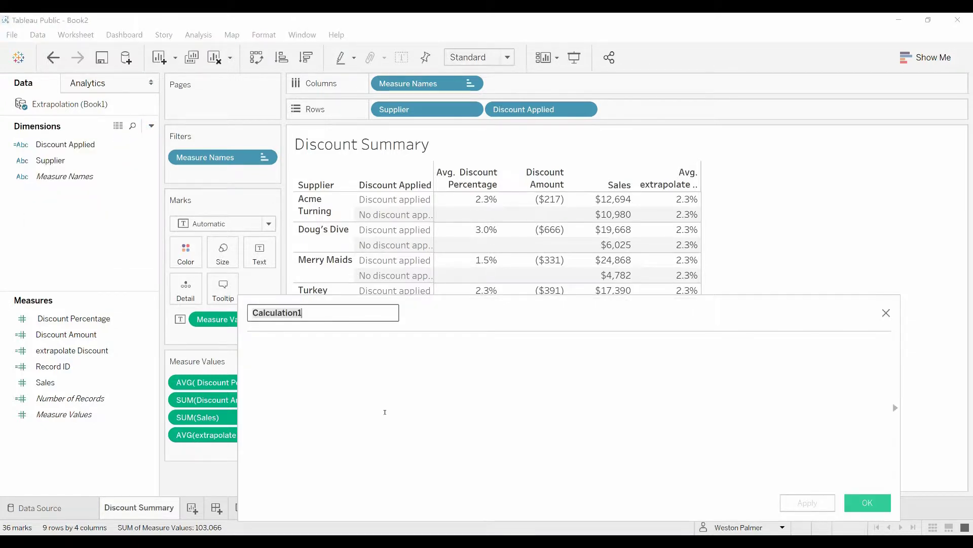
text(New Discou)
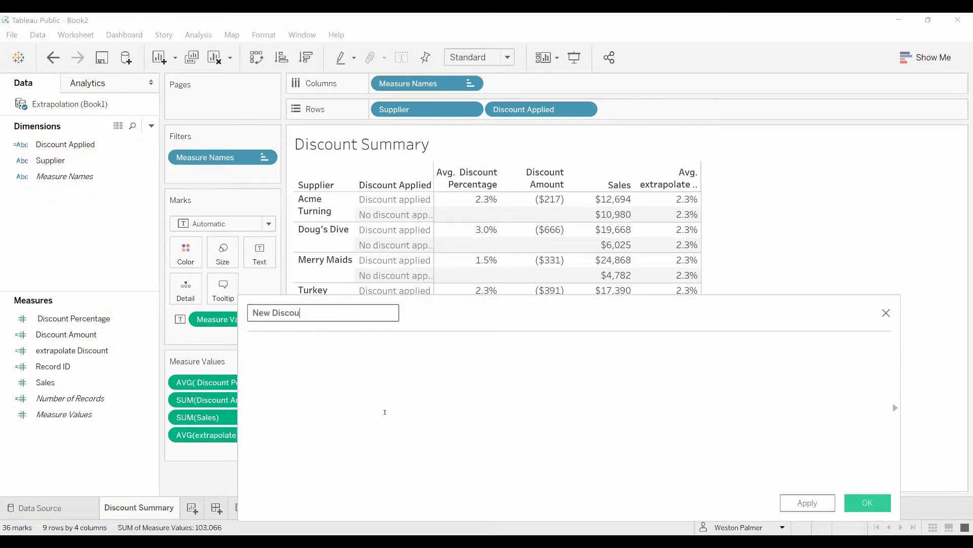
text(nt Amount)
click(384, 412)
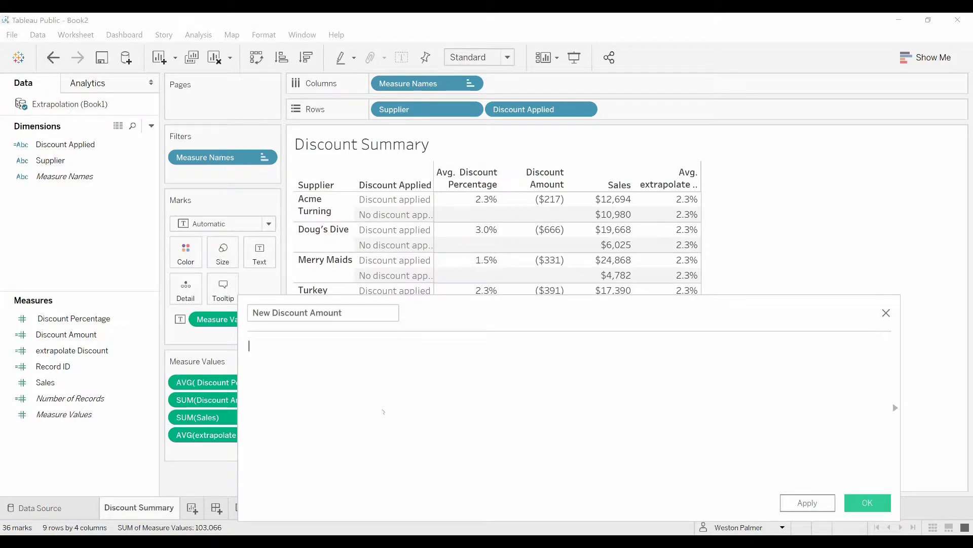
- Begin the formula with IF ISNULL([Discount Percentage]) THEN
text(if)
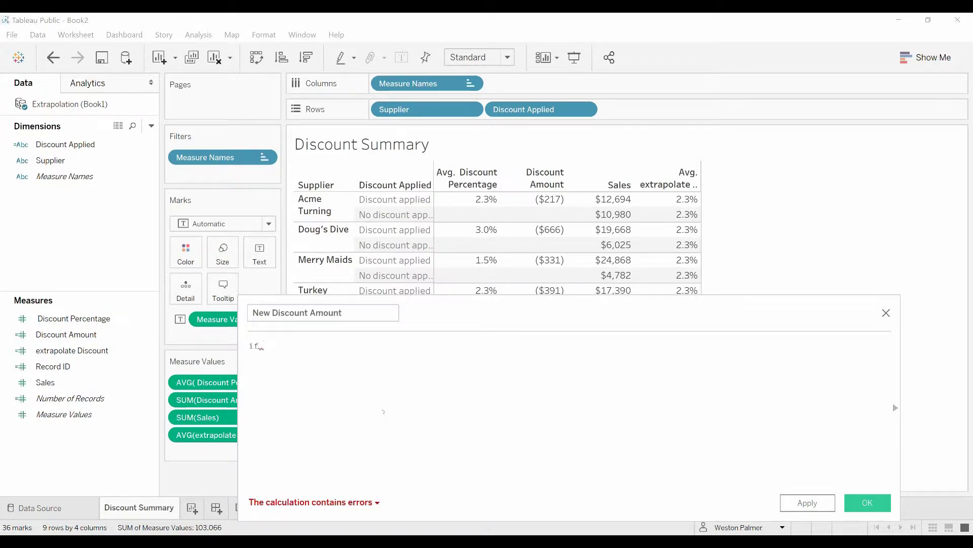
text( dis)
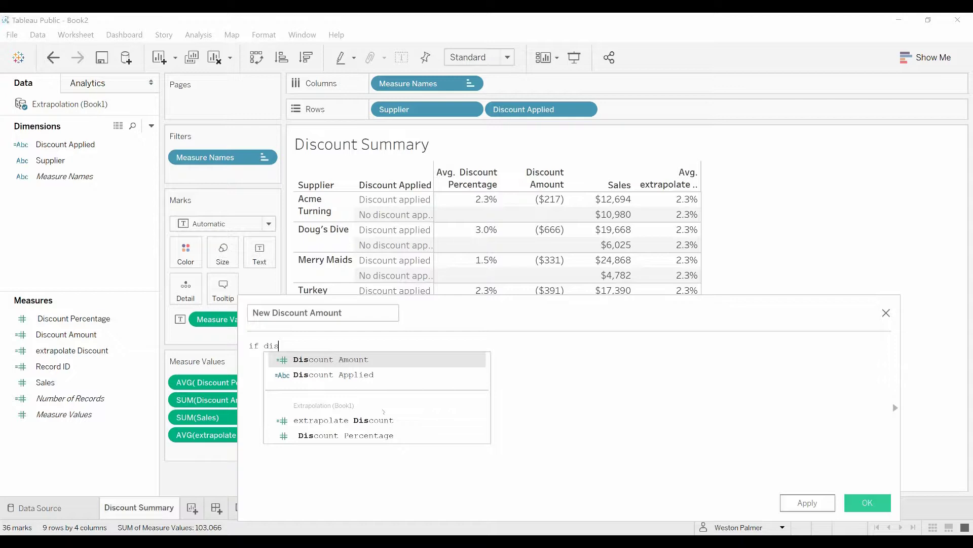
key(BackSpace)
key(BackSpace)
key(BackSpace)
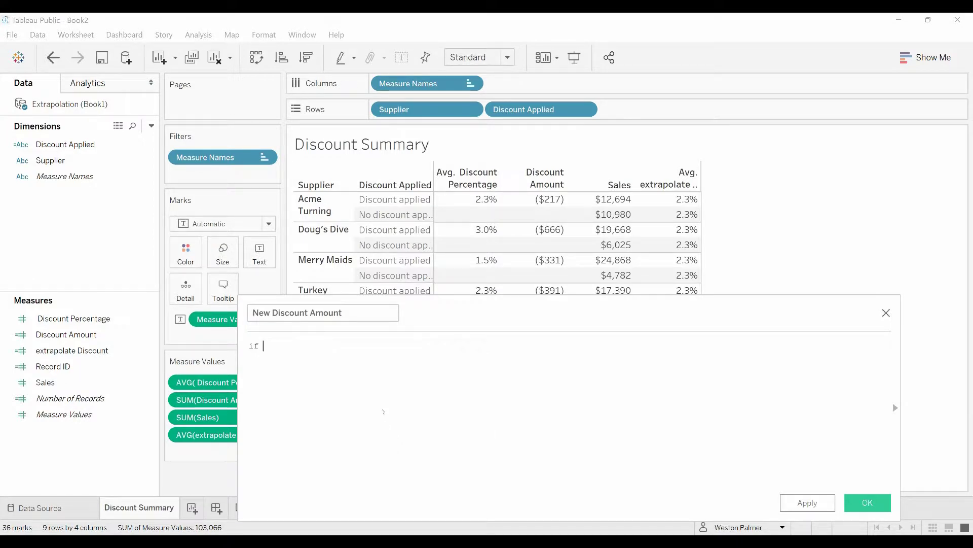
text(isnull)
key(Return)
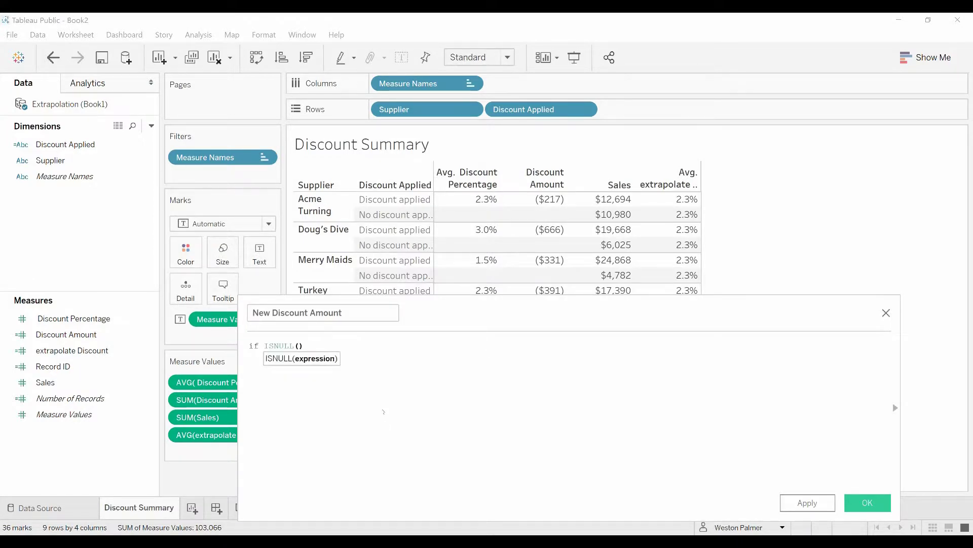
text(dis)
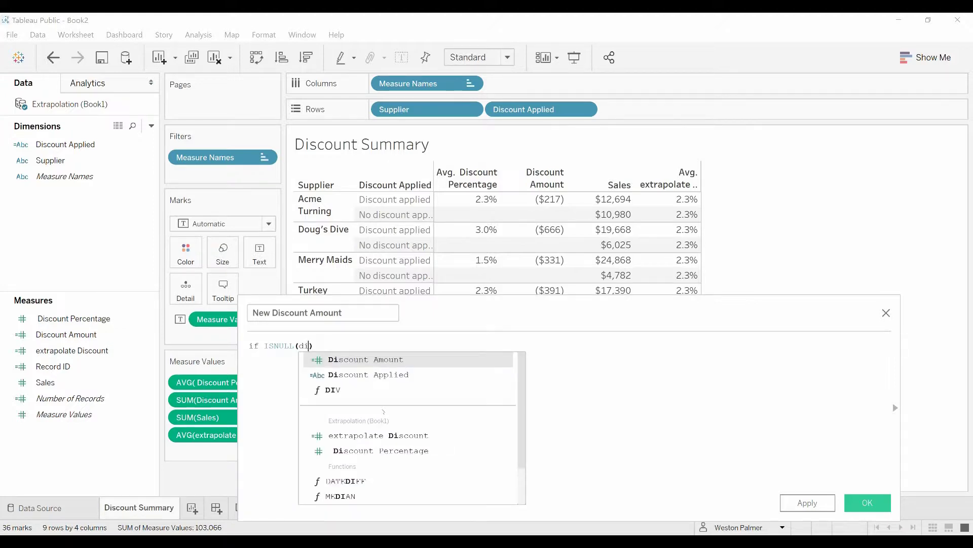
key(Down)
key(Down)
key(Down)
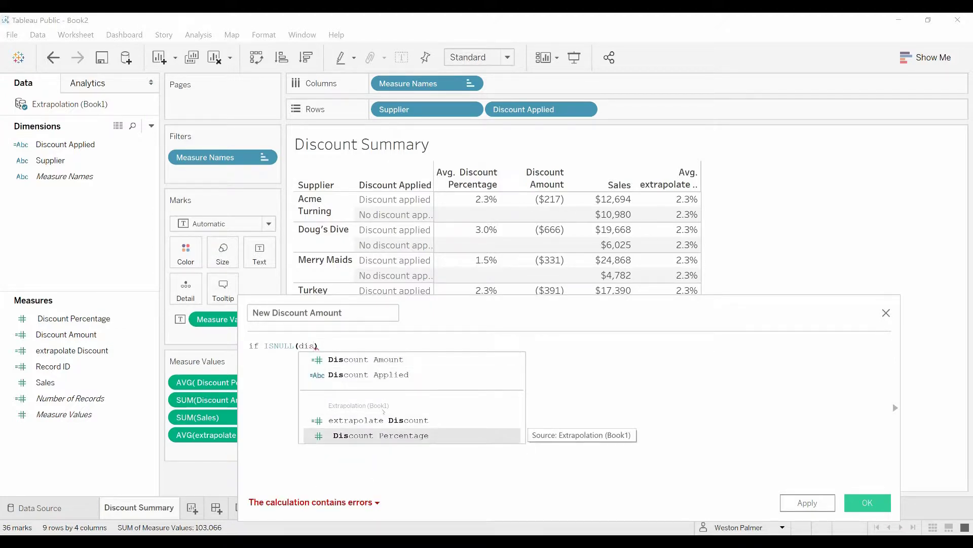
key(Return)
text(the)
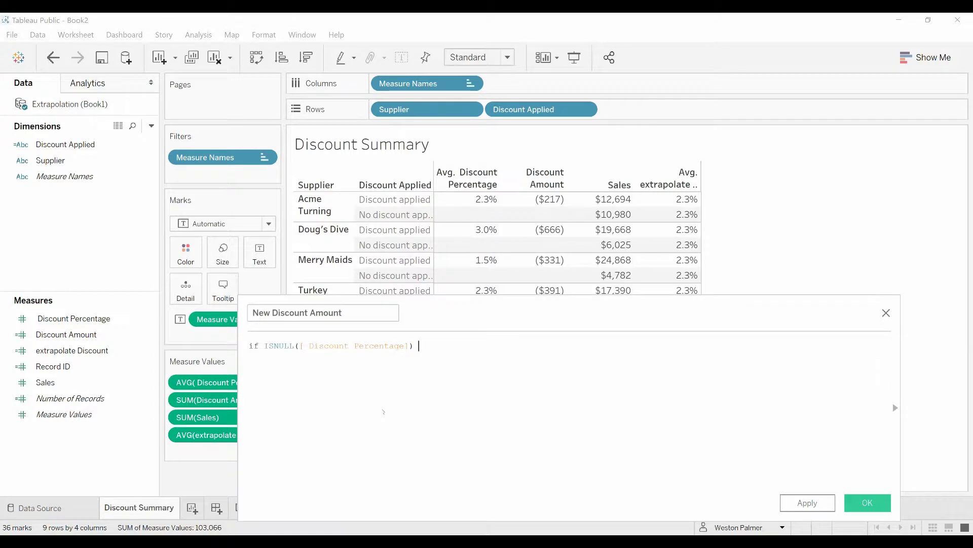
key(Return)
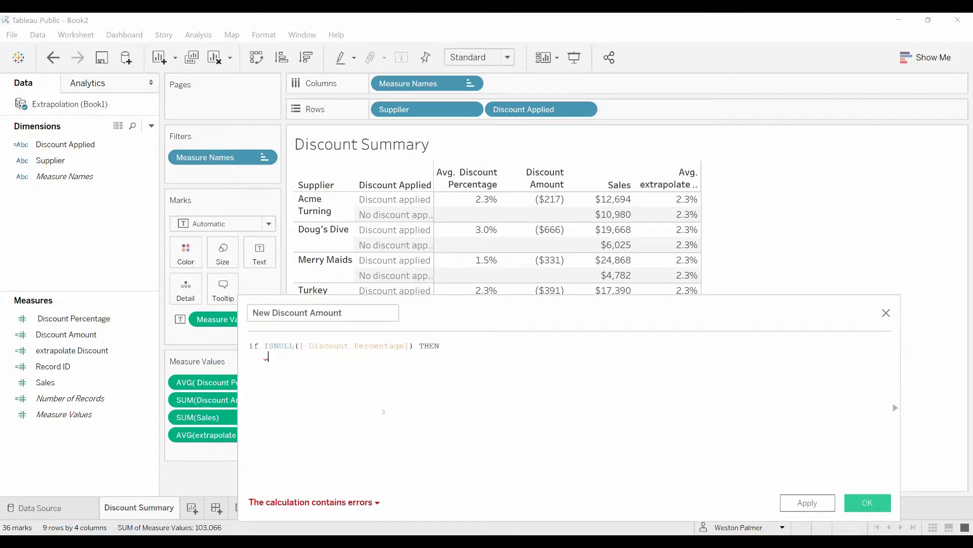
- Continue with [extrapolate Discount]*[Sales] ELSE [Discount Amount] END
text(ext)
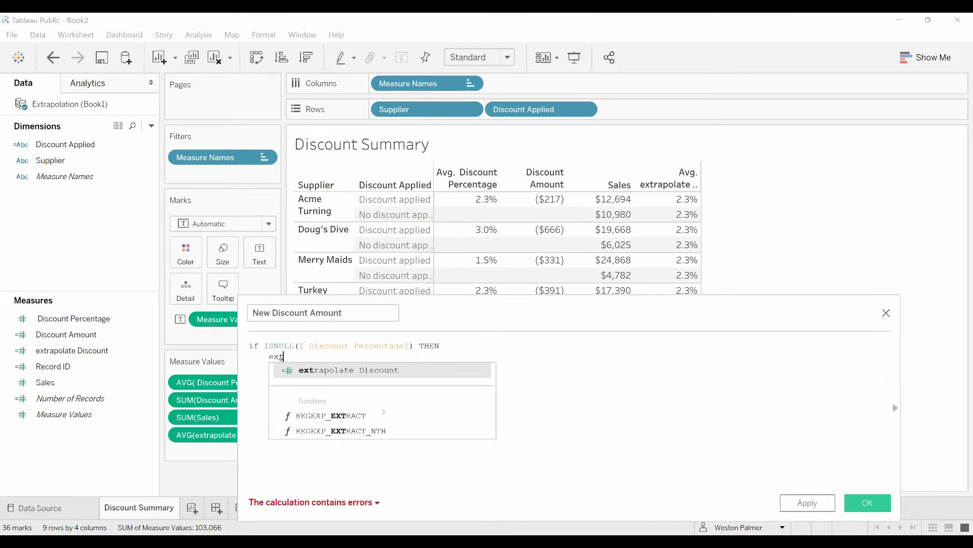
key(Return)
text(*sale)
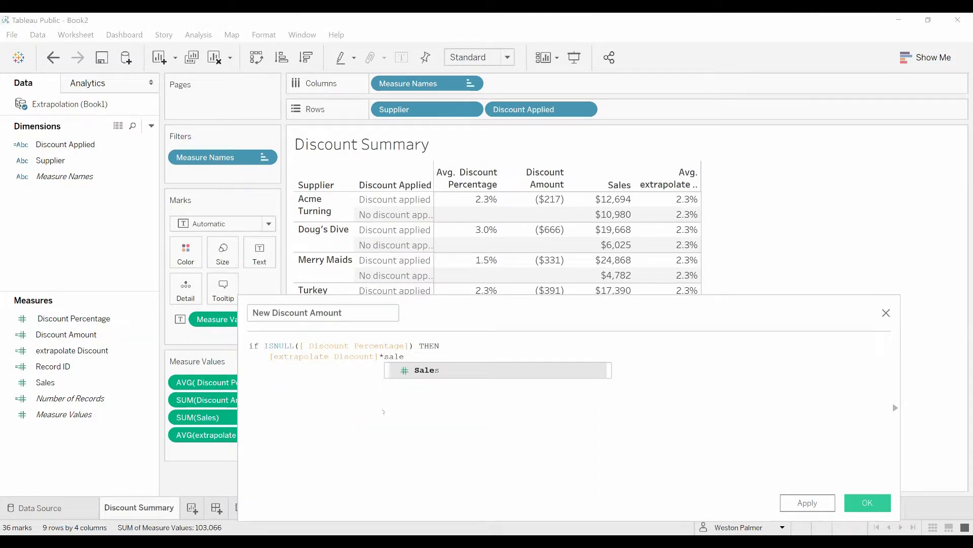
key(Return)
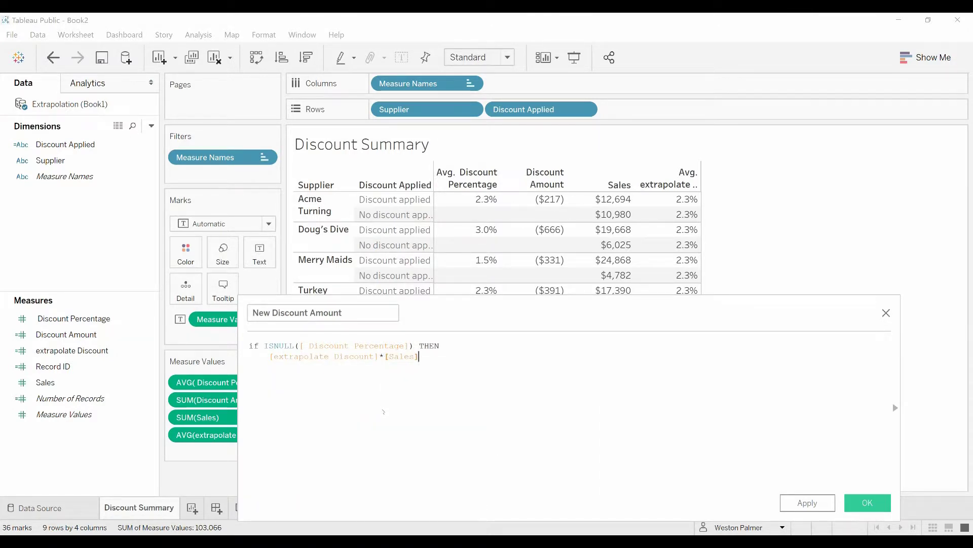
key(Return)
text(else)
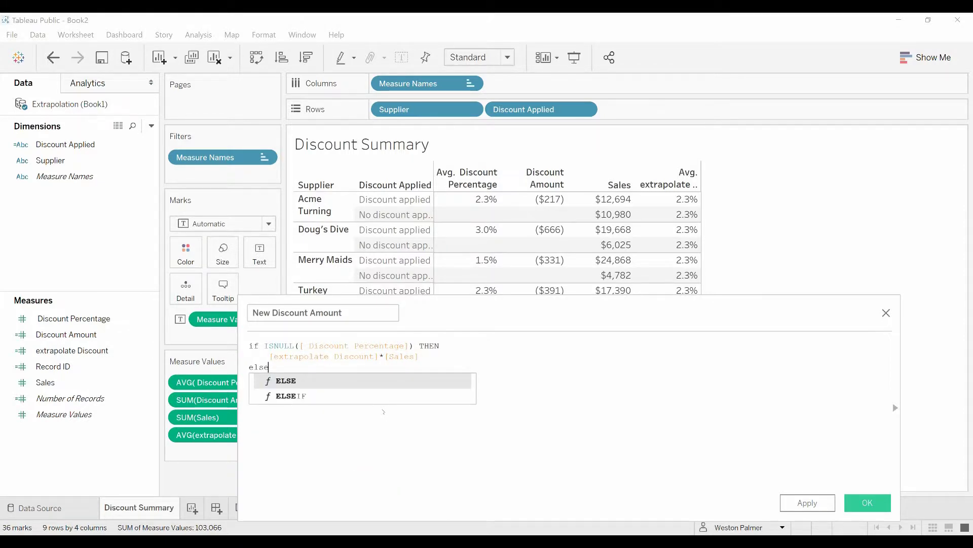
key(Return)
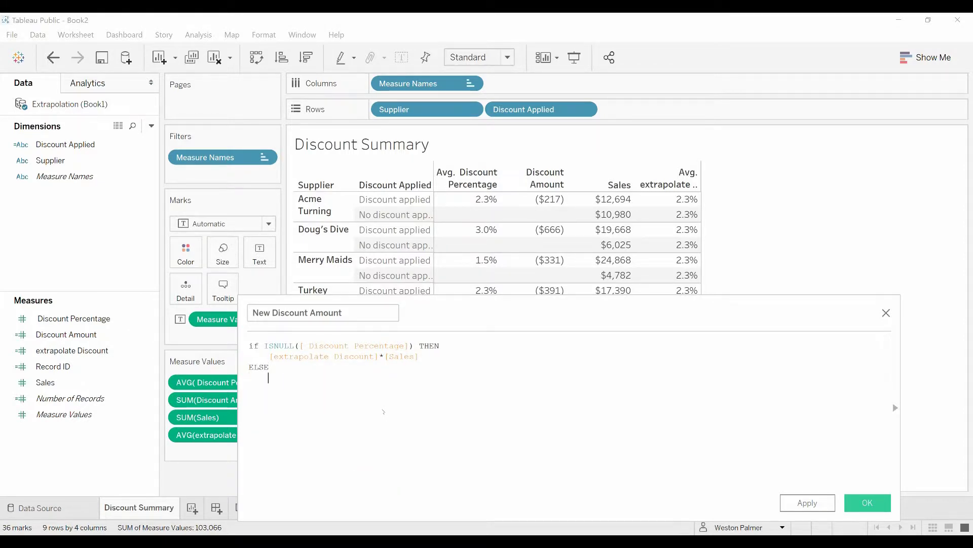
key(Return)
text(d)
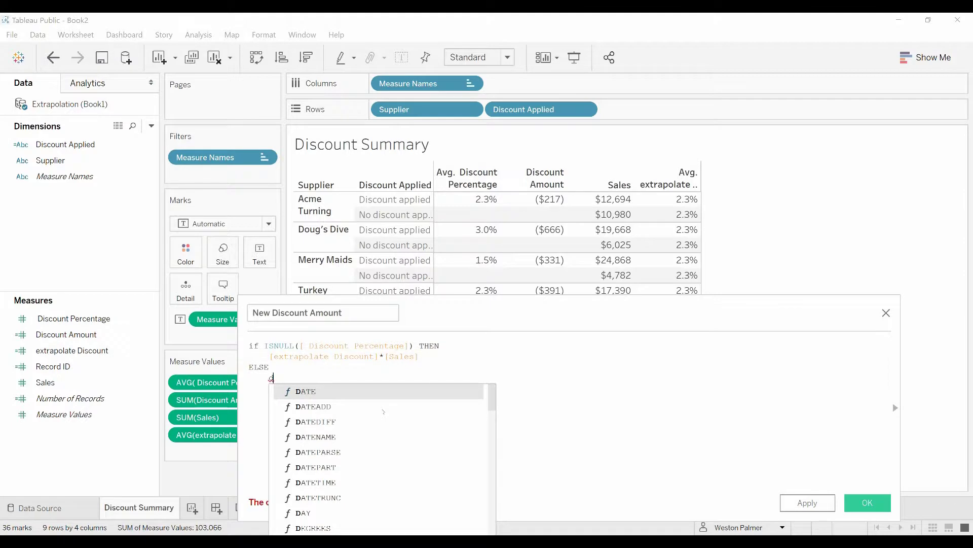
text(i)
key(Return)
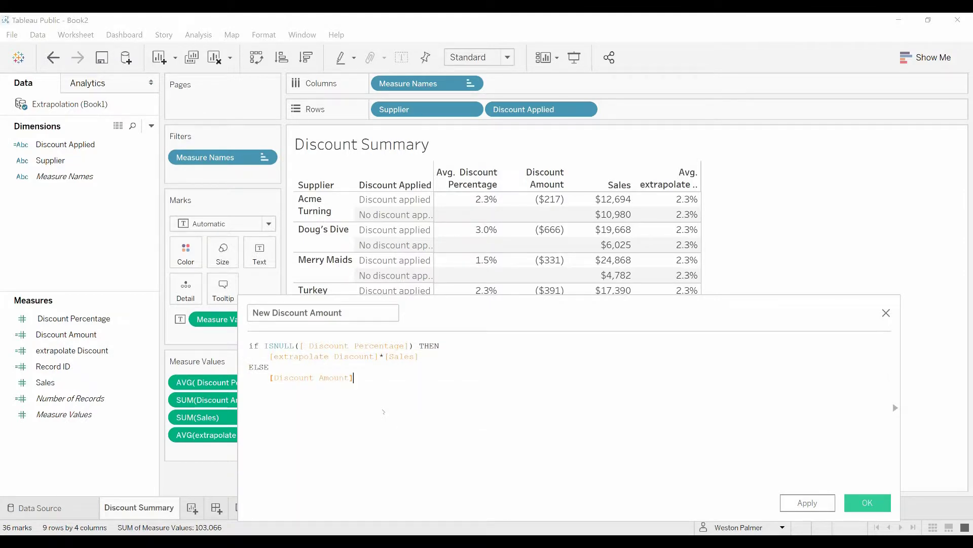
key(Return)
text(end)
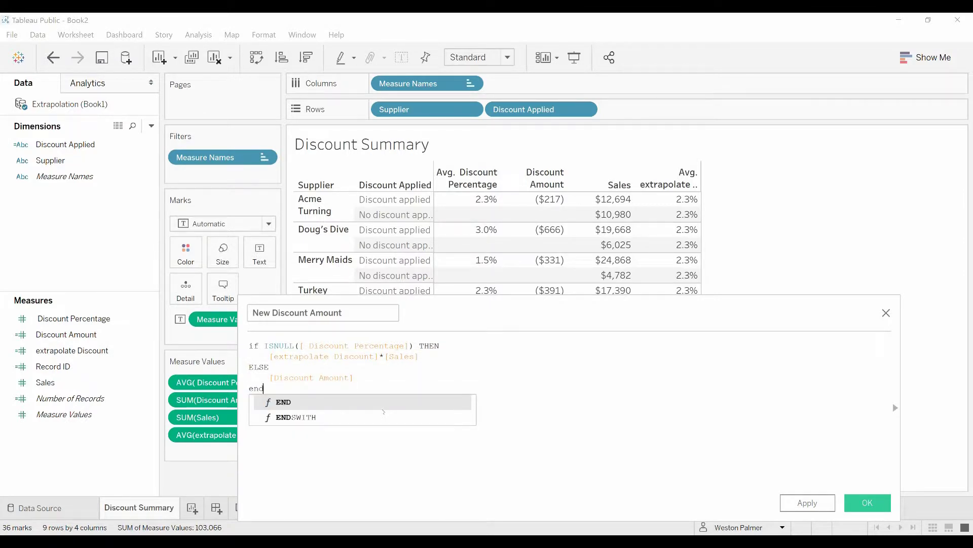
key(Return)
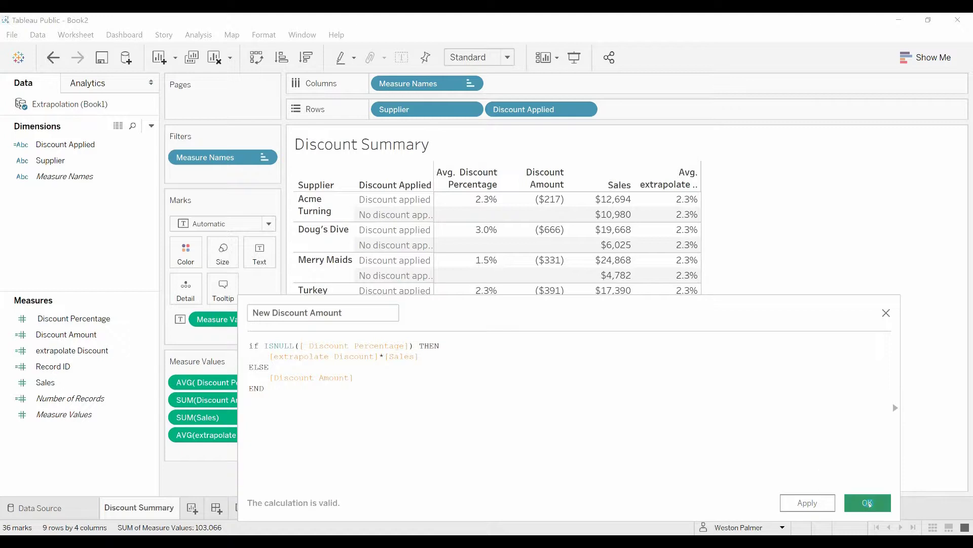
- Add New Discount Amount to the table and negate its term as -[extrapolate Discount]*[Sales]
click(868, 503)
drag(77, 369, 238, 454)
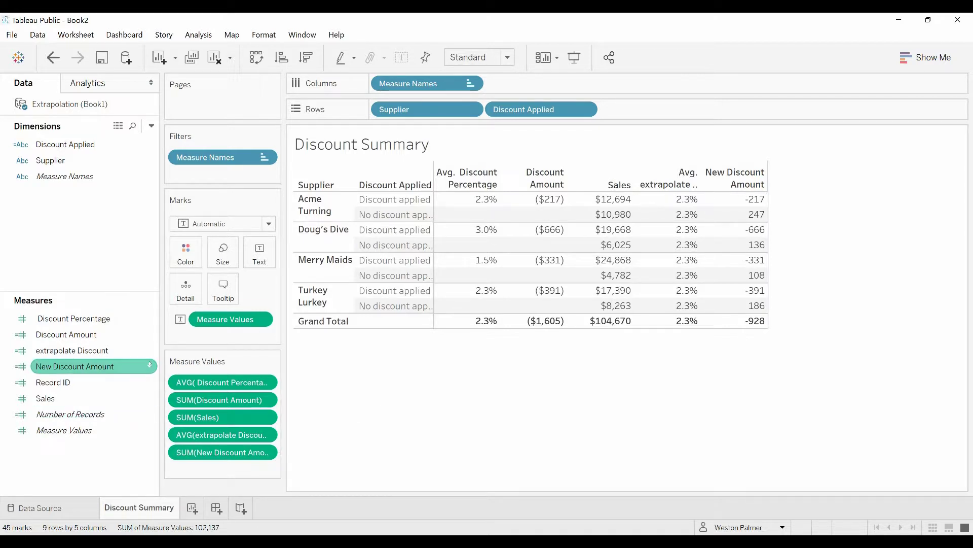
click(150, 365)
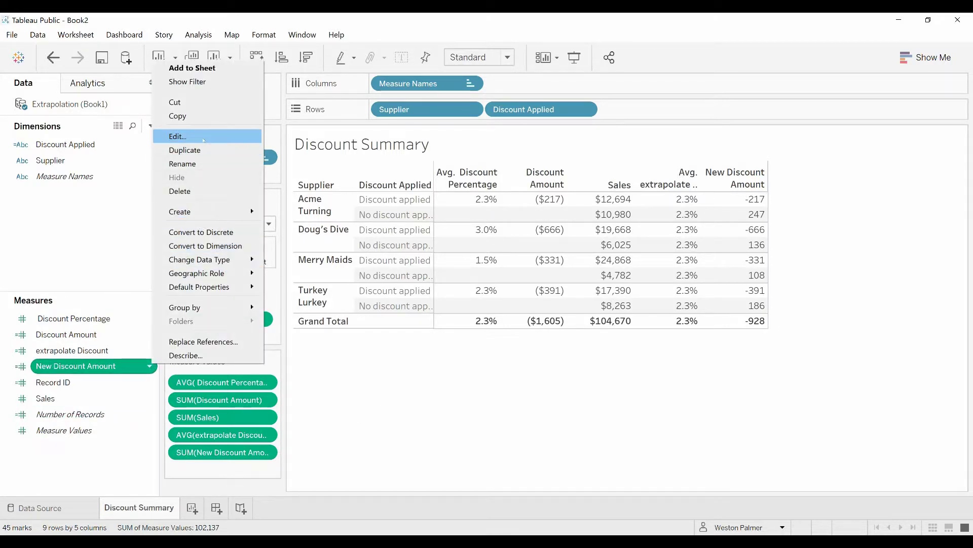
click(204, 137)
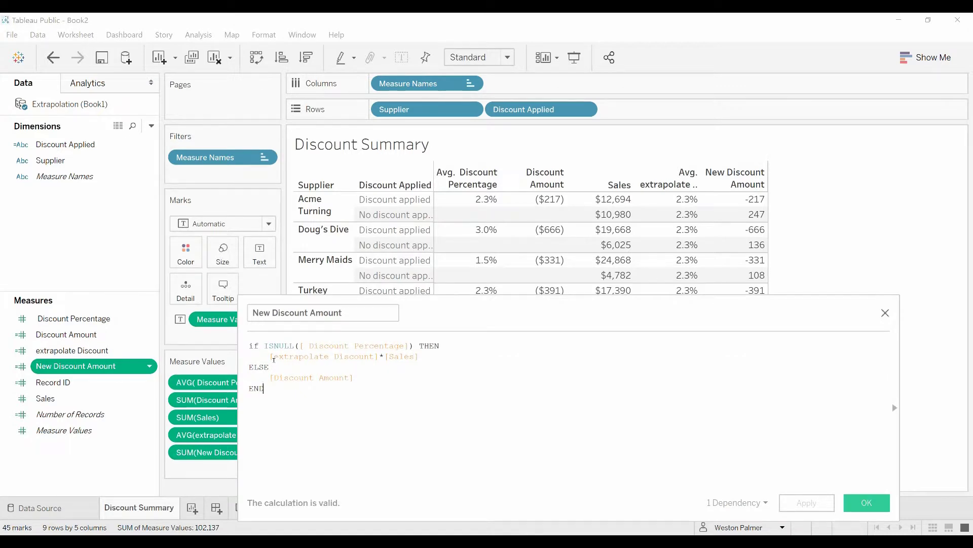
click(272, 357)
text(-)
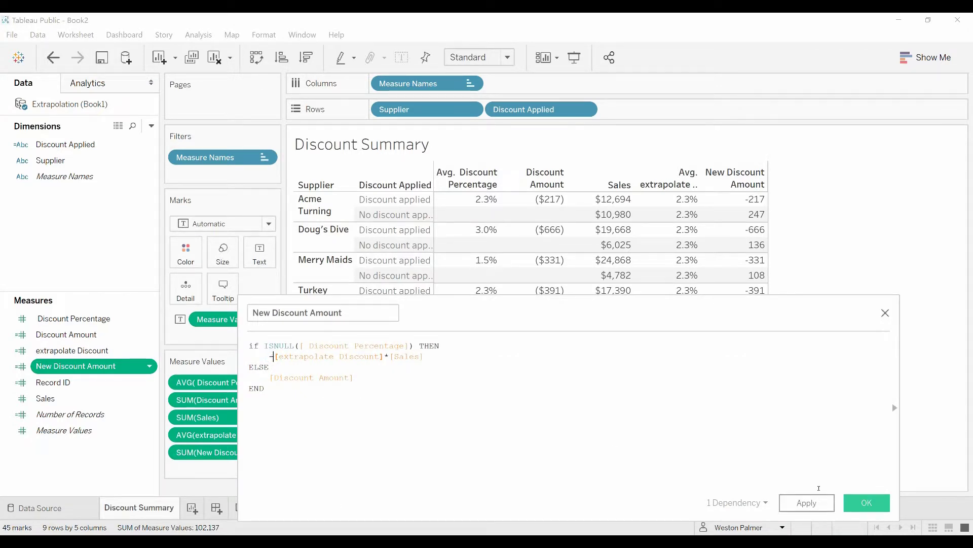
click(866, 501)
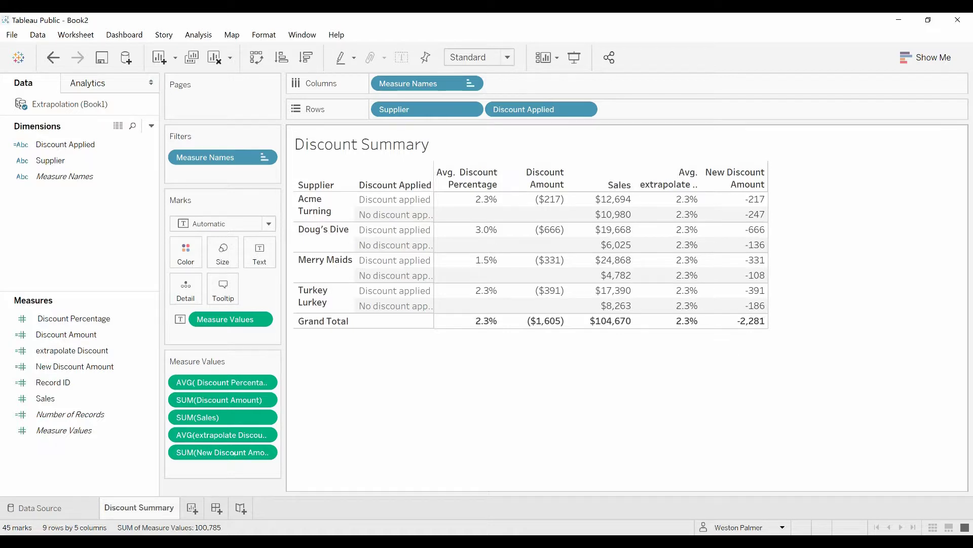
- Create New Sale as IF ISNULL([Discount Percentage]) THEN [Sales]+[New Discount Amount] ELSE [Sales], and add it to the table
click(151, 126)
click(116, 141)
text(New Sale)
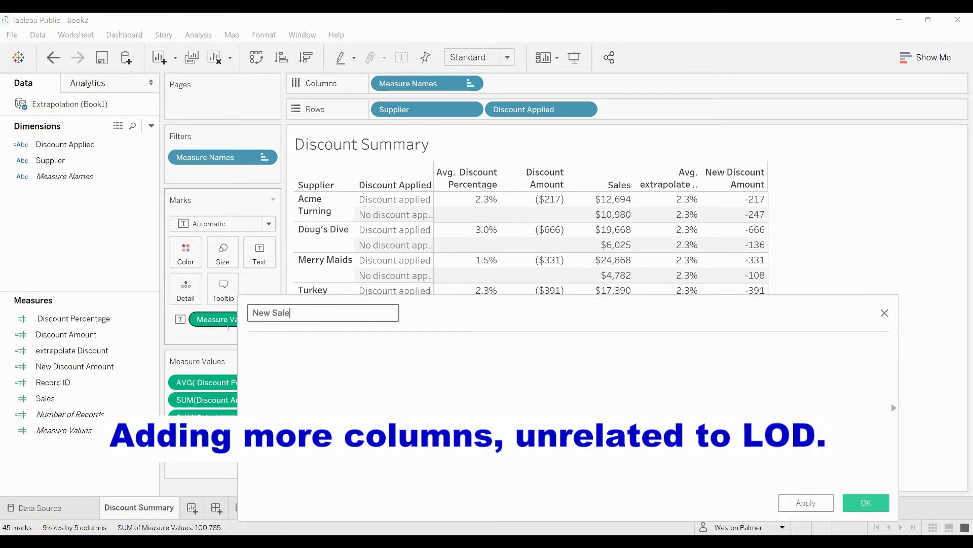
click(252, 350)
text(if isNULL([ Discount Percentage]) THEN)
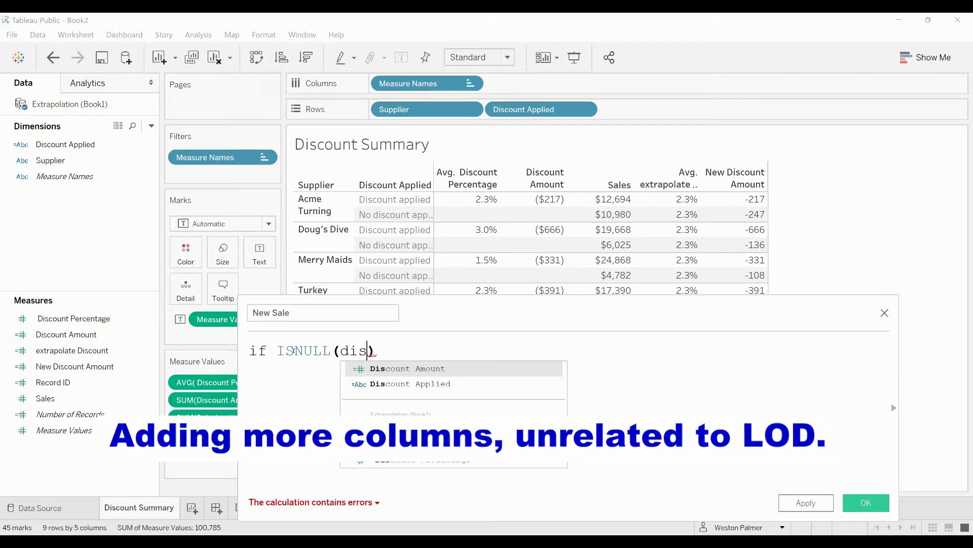
key(Return)
text([Sales]+disc)
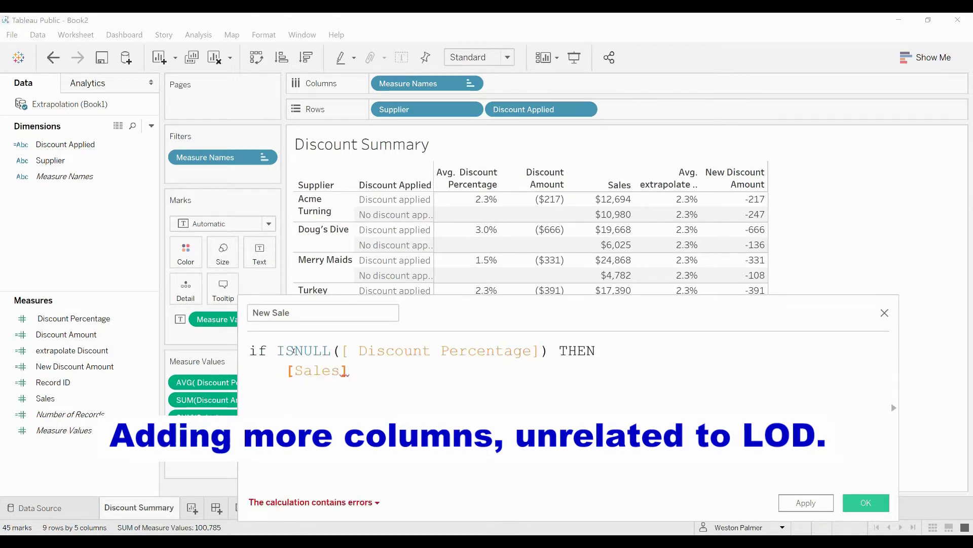
key(Down)
key(Down)
key(Return)
key(Return)
text(ELSE)
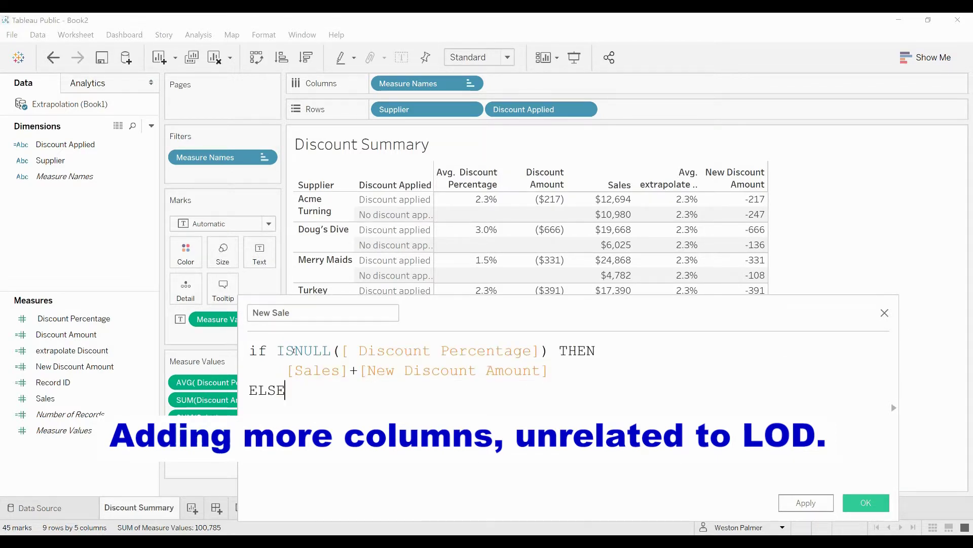
key(Return)
text([Sales])
click(866, 502)
double_click(52, 382)
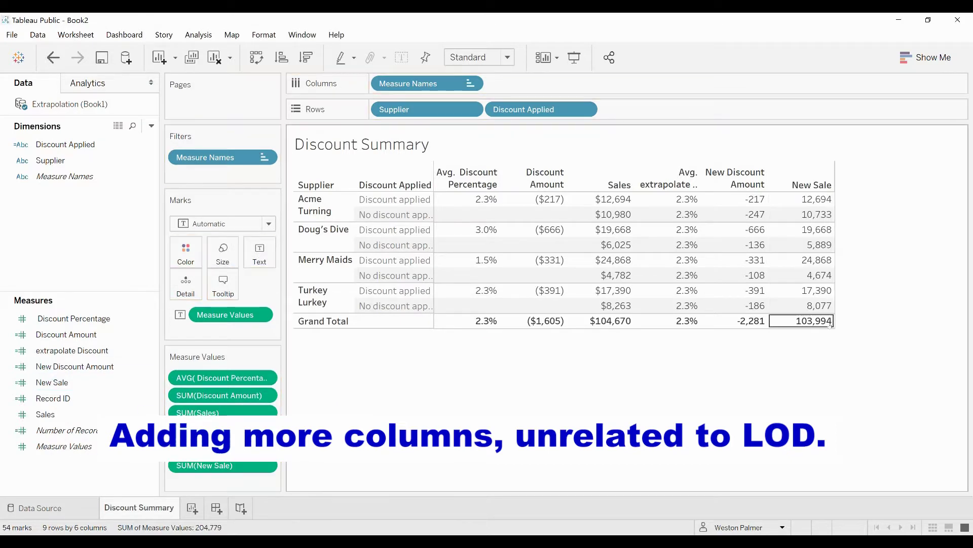
- Create Impact as [New Sale]-[Sales] and add it as a table column
click(151, 126)
click(183, 138)
text(Impact)
key(Tab)
text(new)
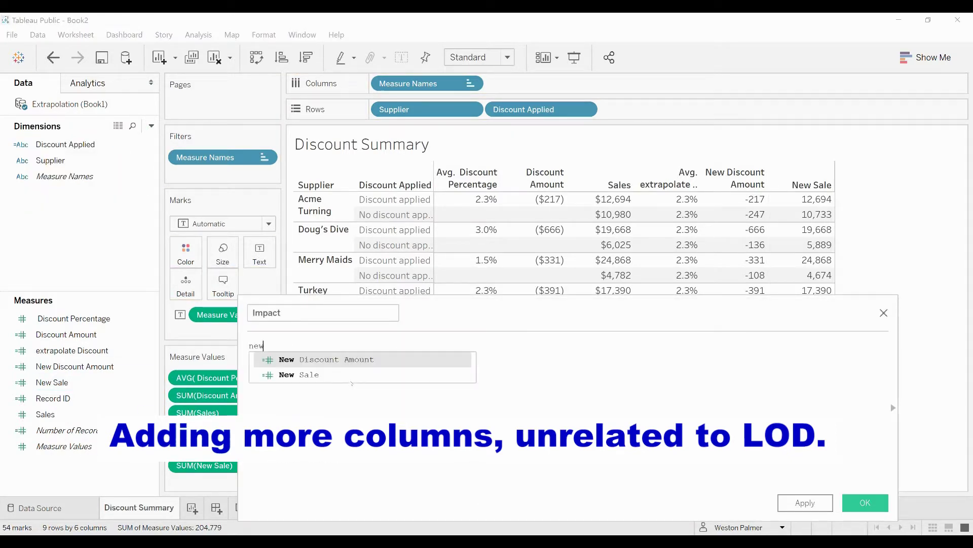
key(Down)
key(Return)
text(-sale)
key(Return)
click(865, 502)
drag(48, 366, 861, 196)
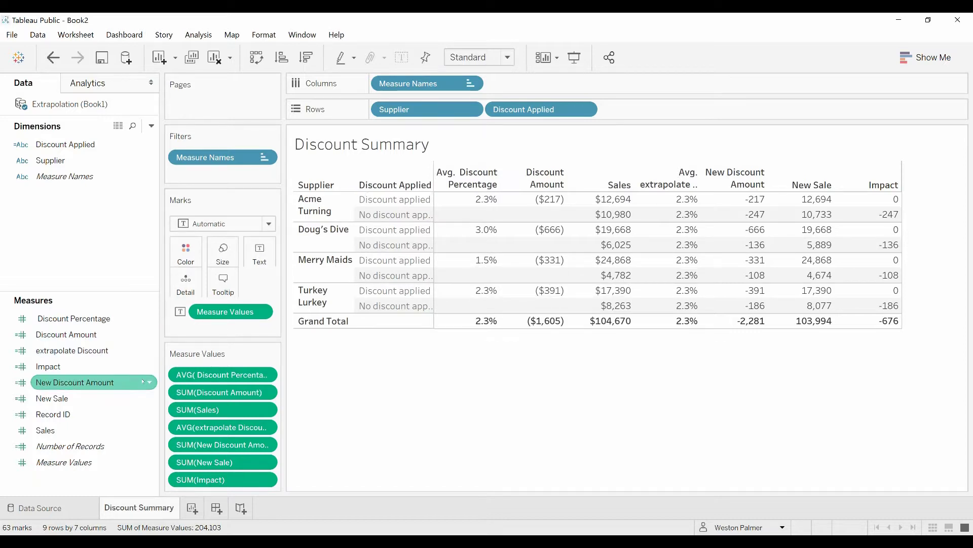
- Change extrapolate Discount to {FIXED [Supplier]:AVG([Discount Percentage])}
click(147, 349)
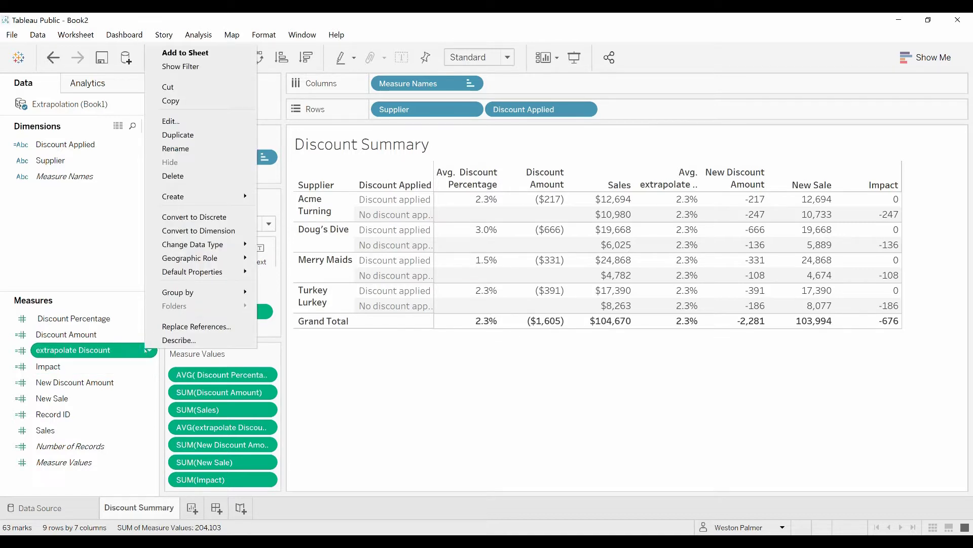
click(205, 122)
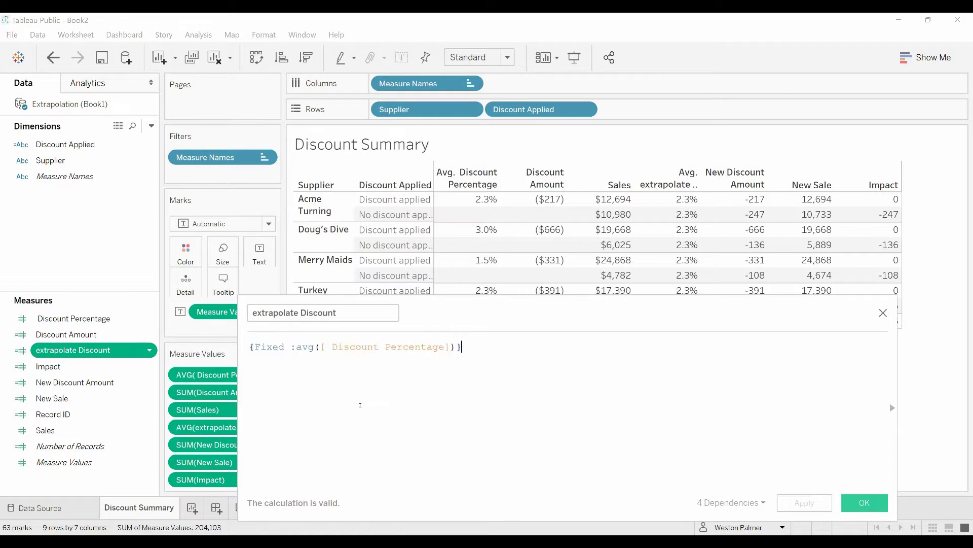
scroll(360, 405, up, 5)
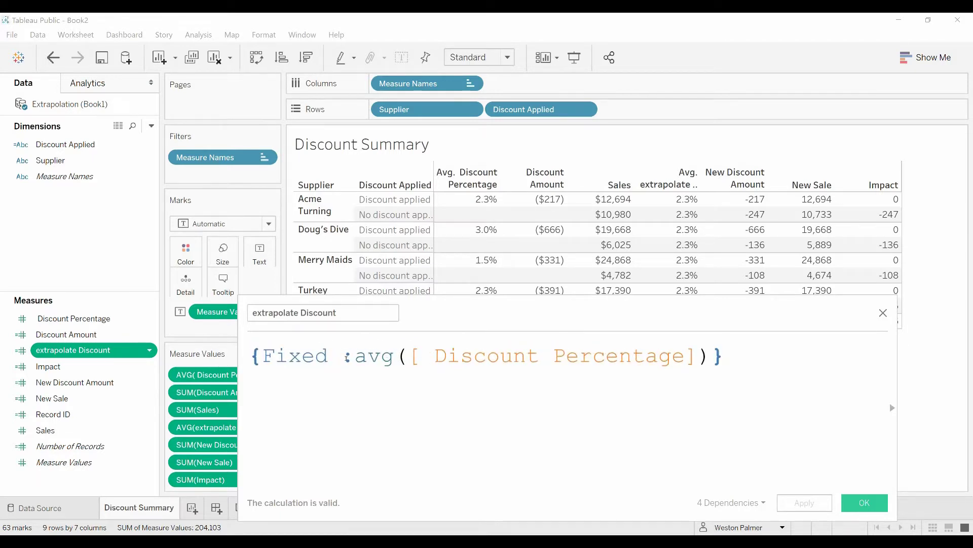
click(346, 356)
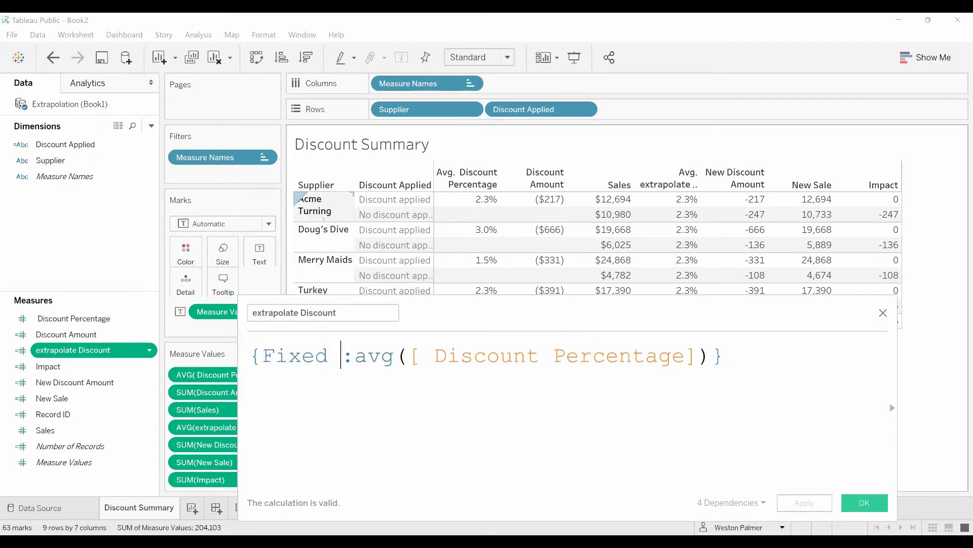
text([)
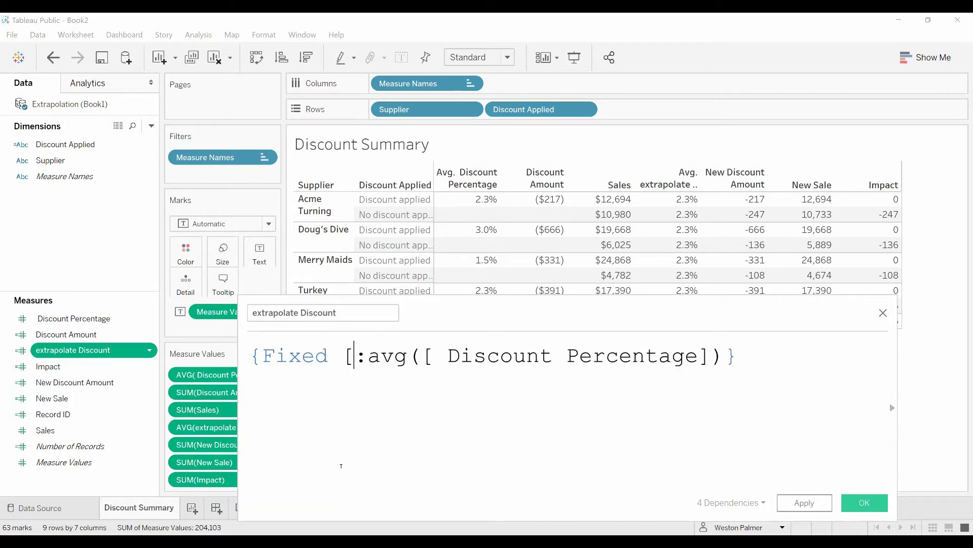
text(supplier)
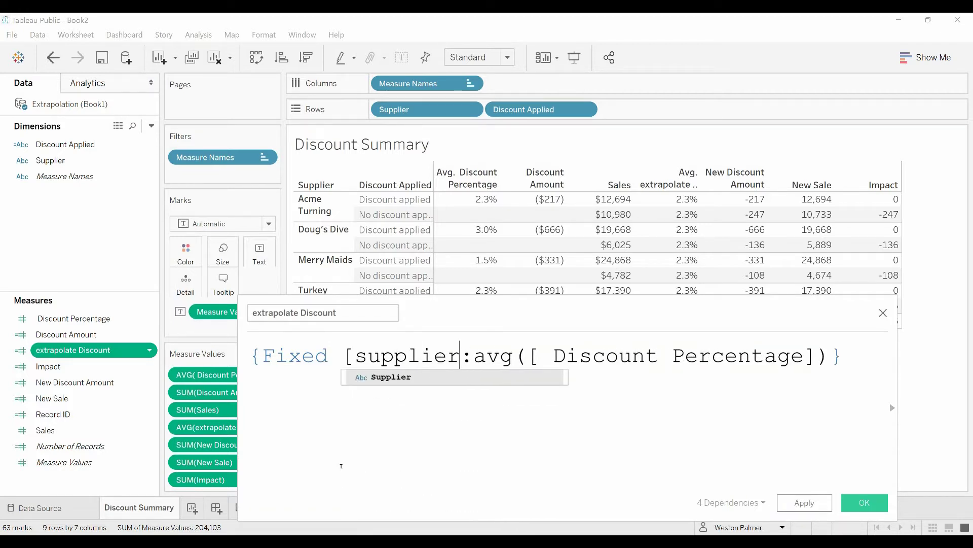
key(Return)
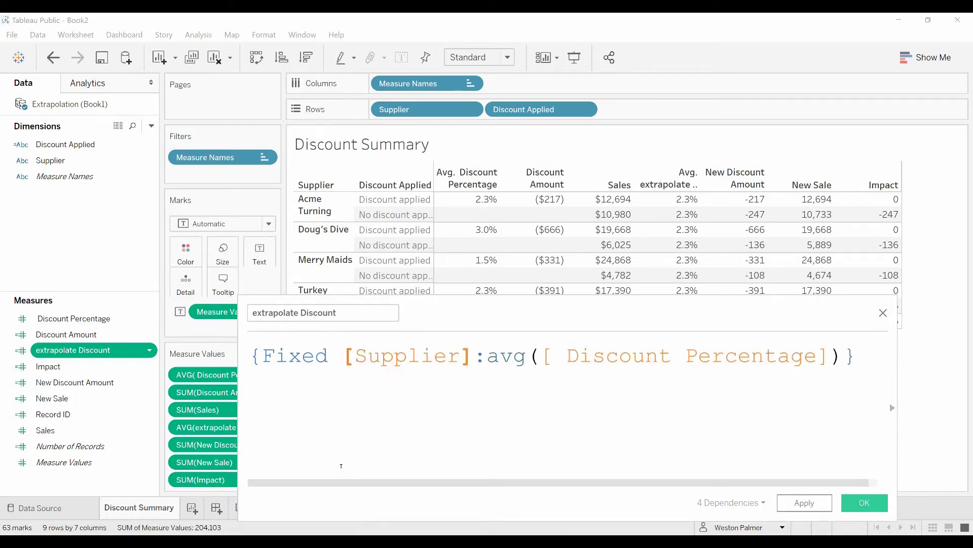
click(855, 504)
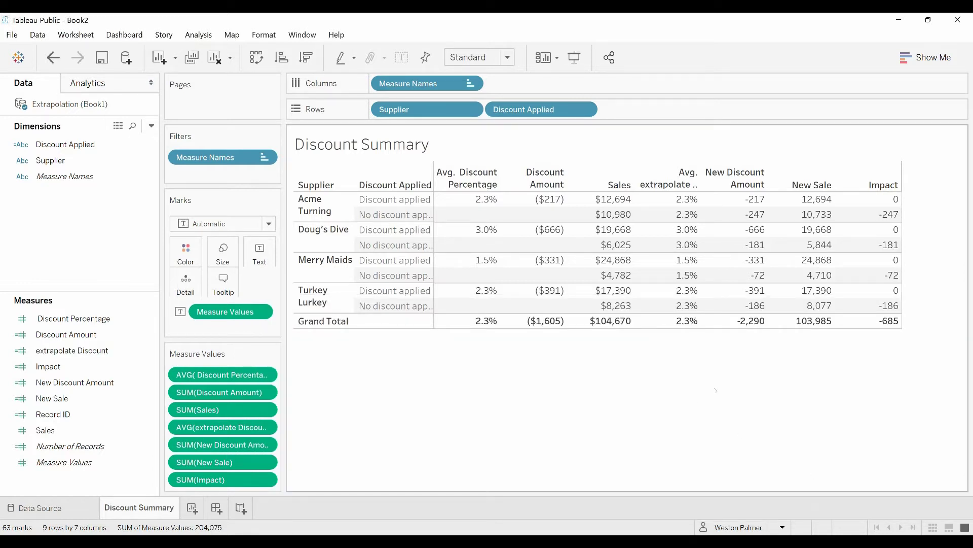